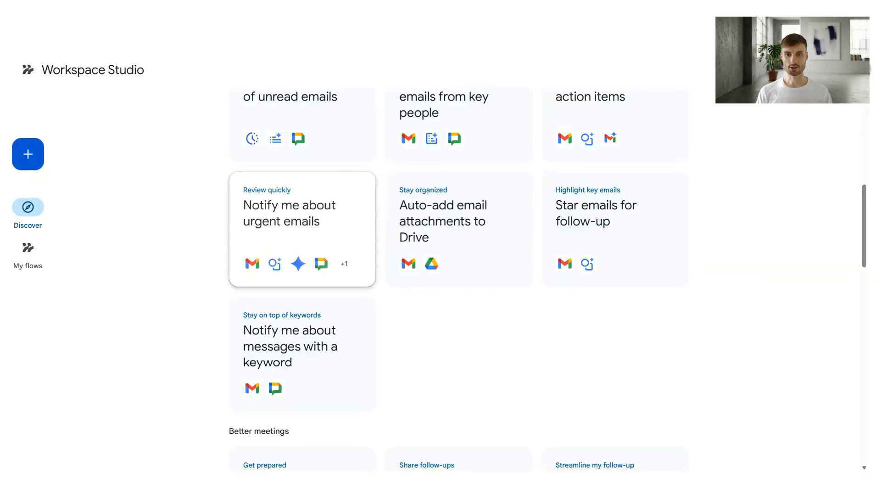
Browse the email flow templates on the Discover page and open the box for describing a task to Gemini.
scroll(362, 221, "up", 8)
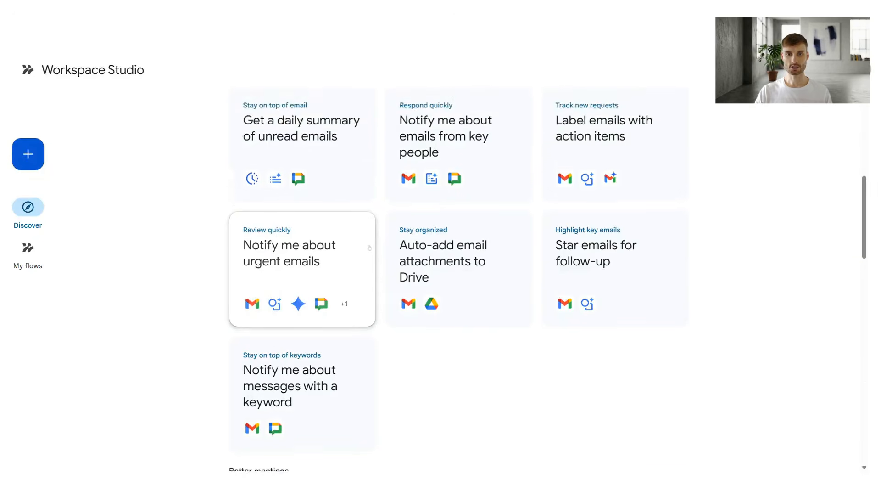
left_click(368, 216)
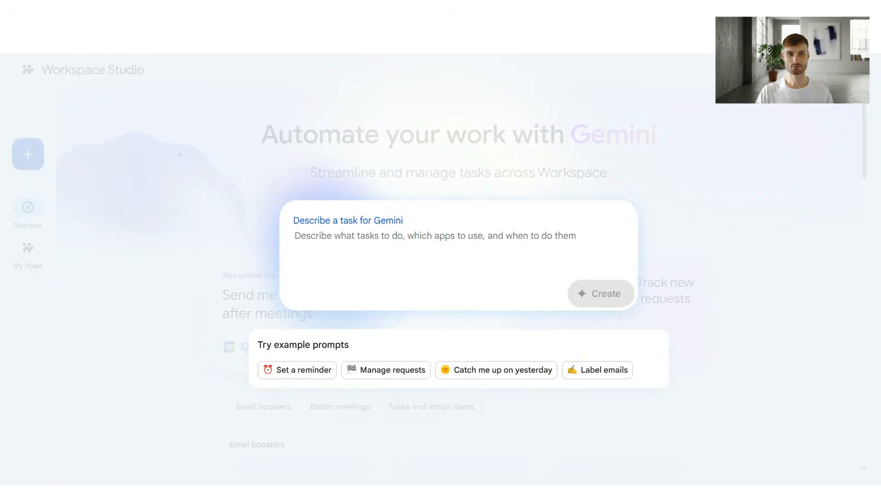
left_click(308, 195)
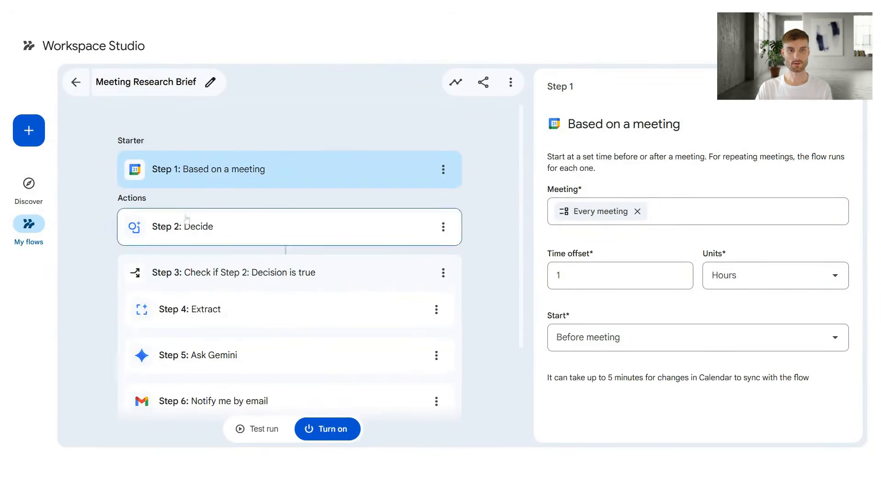
Open the Decide step of the Meeting Research Brief flow and inspect its prompt and meeting title variable.
scroll(495, 297, "down", 1)
scroll(496, 297, "up", 1)
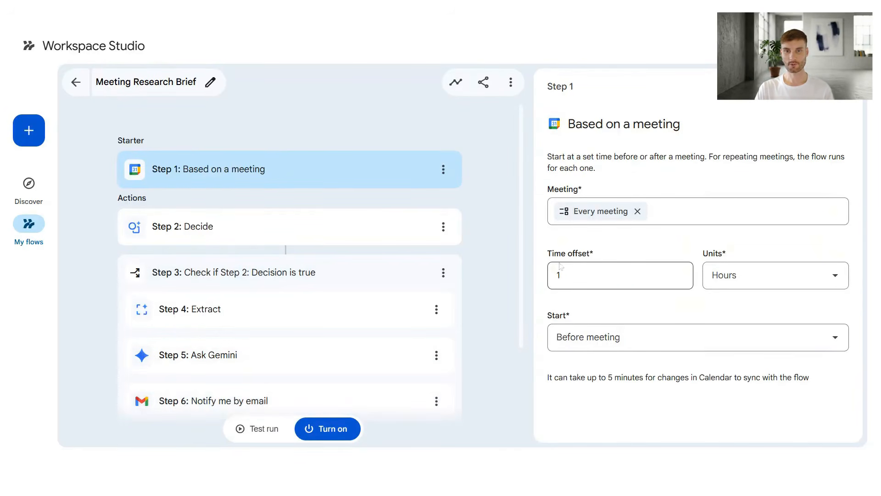
left_click(284, 245)
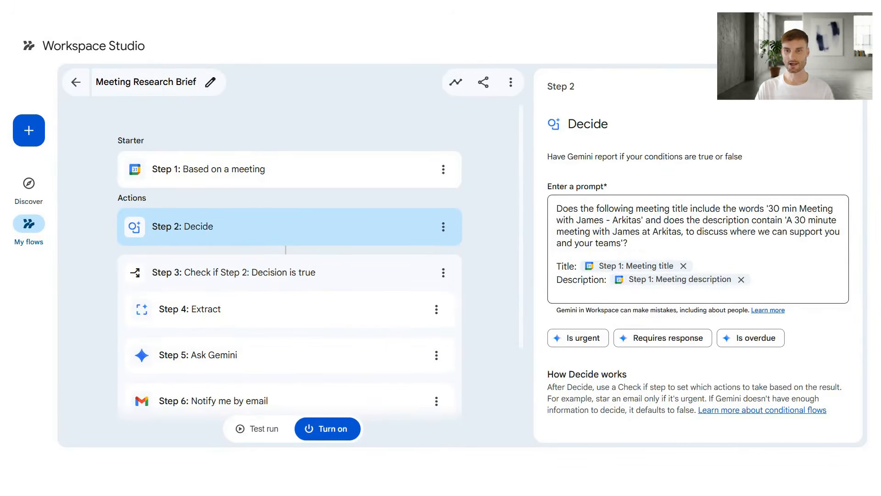
left_click(698, 251)
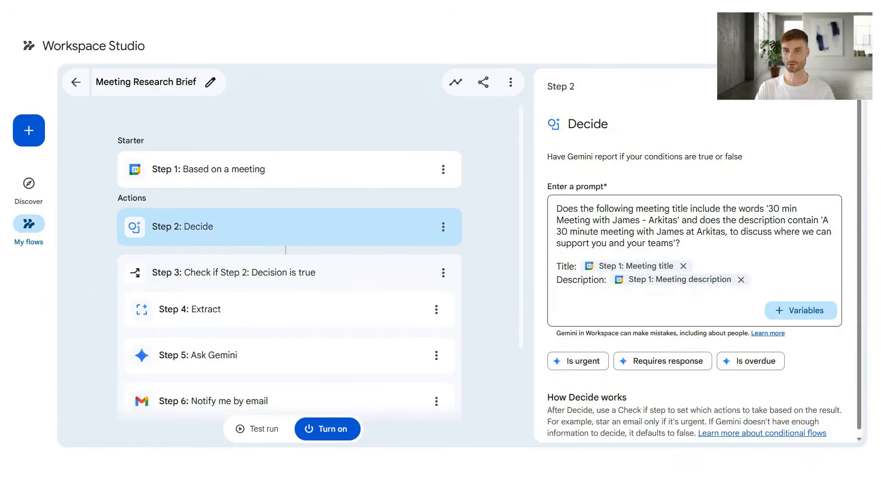
mouse_move(629, 273)
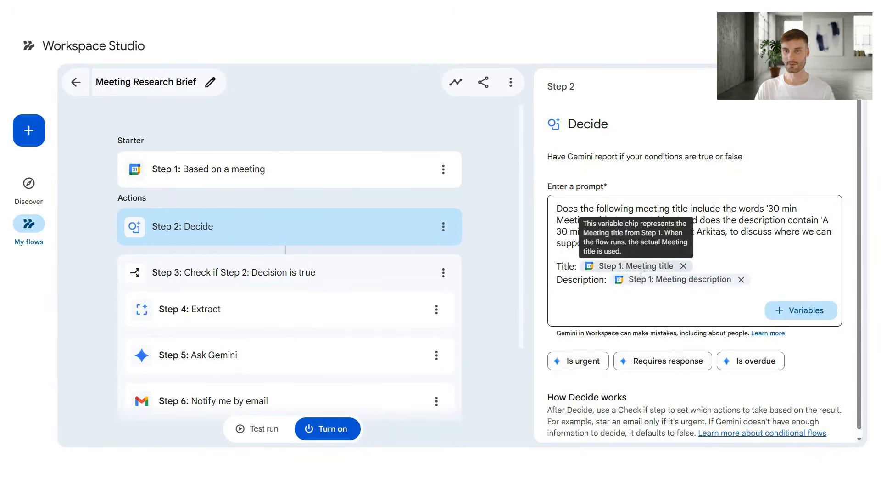
Look through the meeting variables from Step 1 that can be inserted in the Decide prompt.
left_click(801, 310)
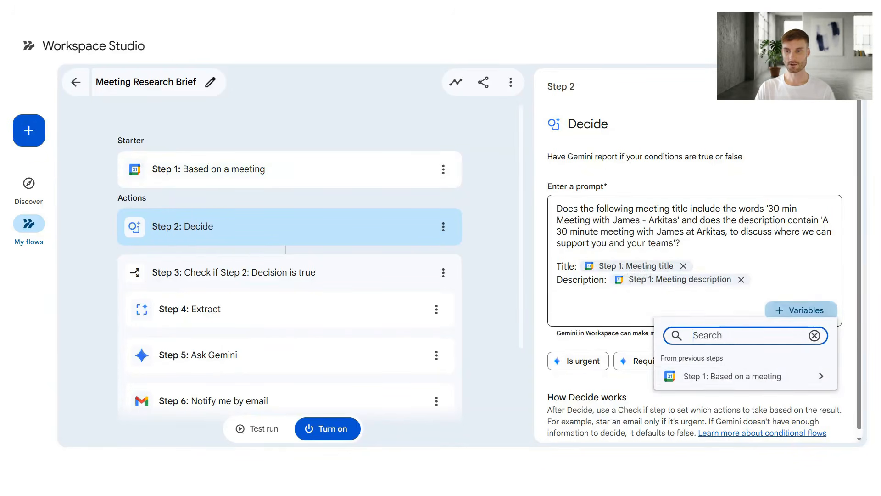
left_click(788, 377)
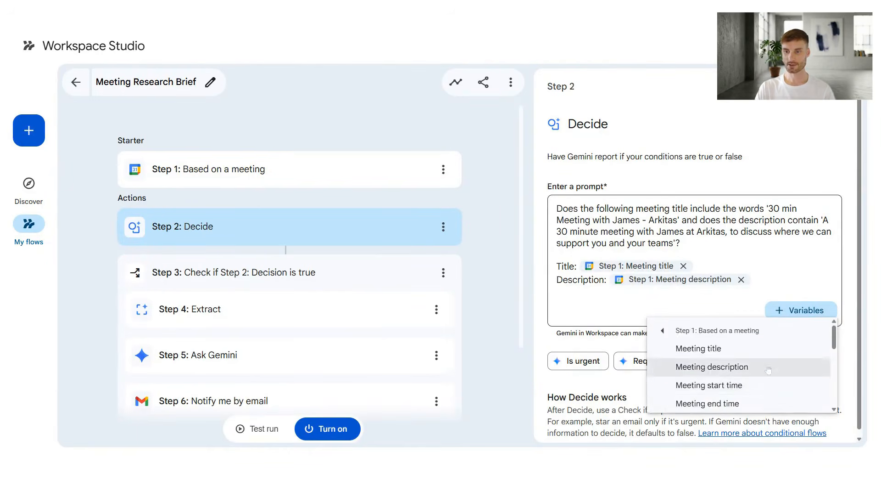
scroll(720, 379, "down", 2)
scroll(719, 374, "up", 1)
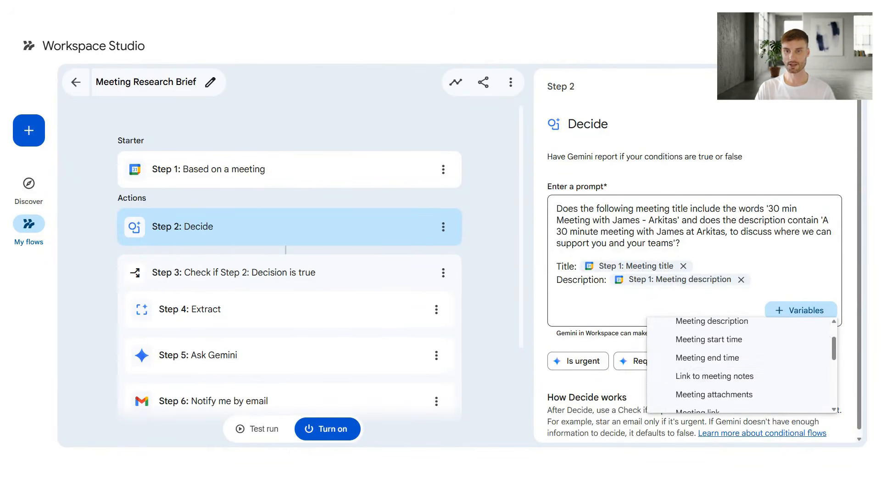
left_click(734, 299)
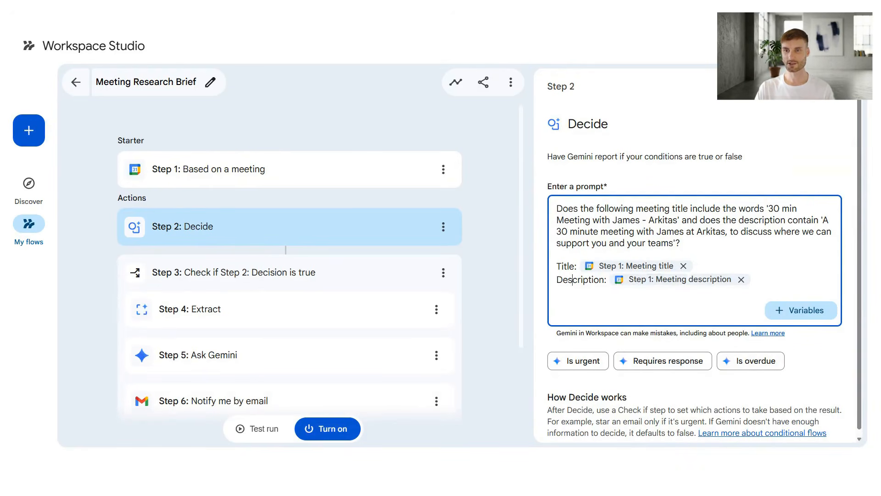
Review the description condition in the Decide prompt and check the Step 1 variables again without inserting one.
left_click_drag(622, 220, 692, 220)
left_click_drag(754, 220, 789, 220)
left_click(703, 244)
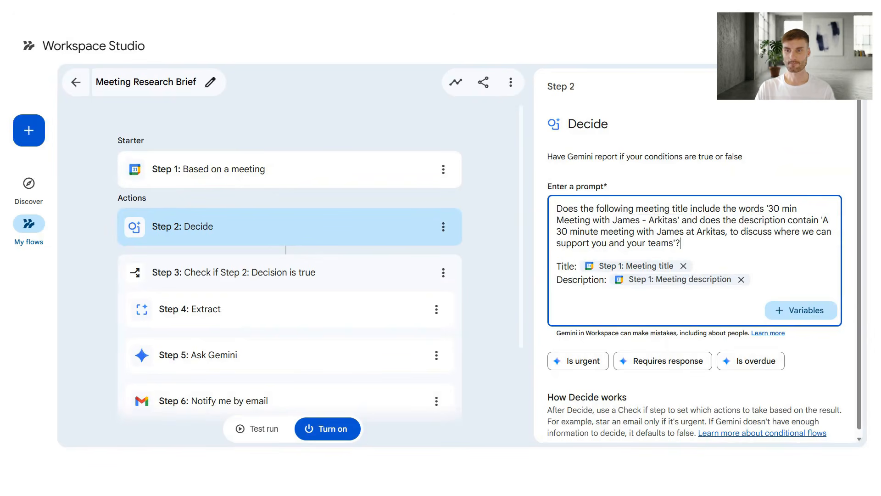
left_click(803, 310)
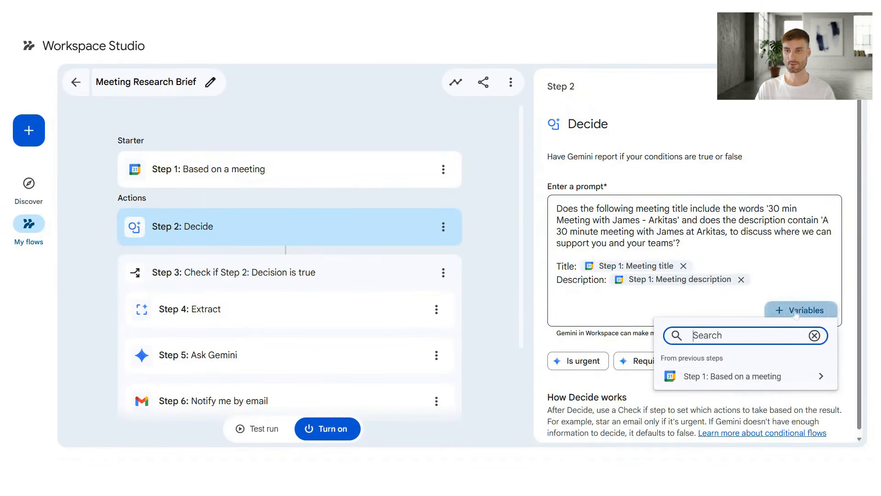
left_click(734, 428)
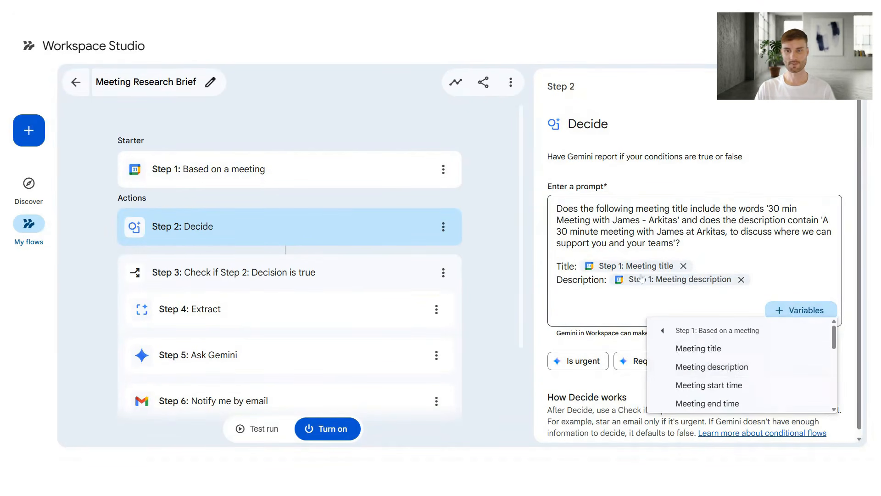
left_click(569, 279)
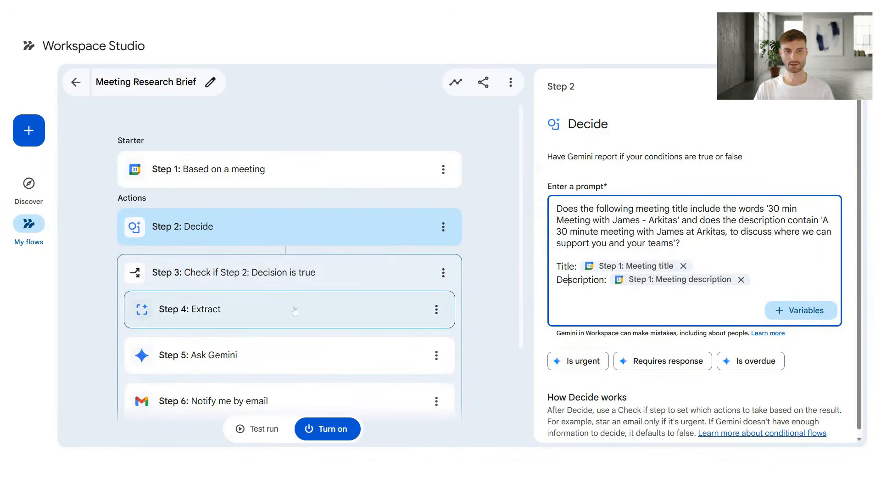
Open the Extract step and review its content source and the Topic For Discussion custom content with its description.
left_click(291, 307)
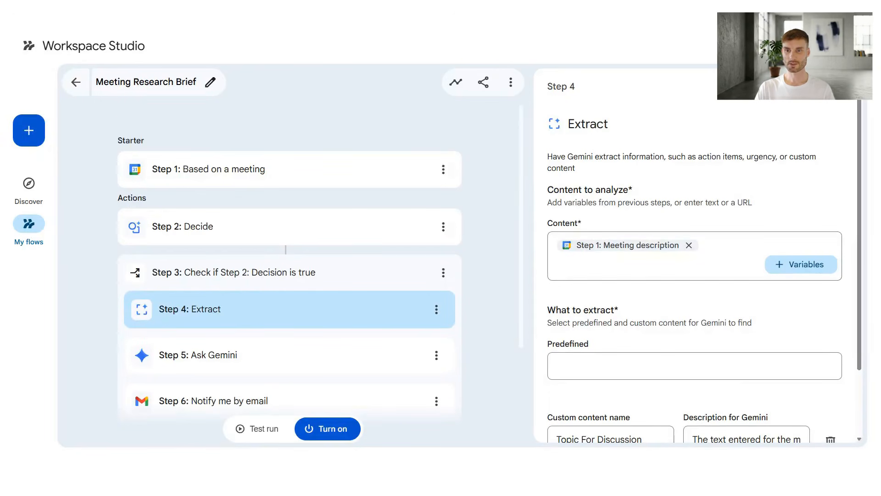
scroll(616, 252, "down", 2)
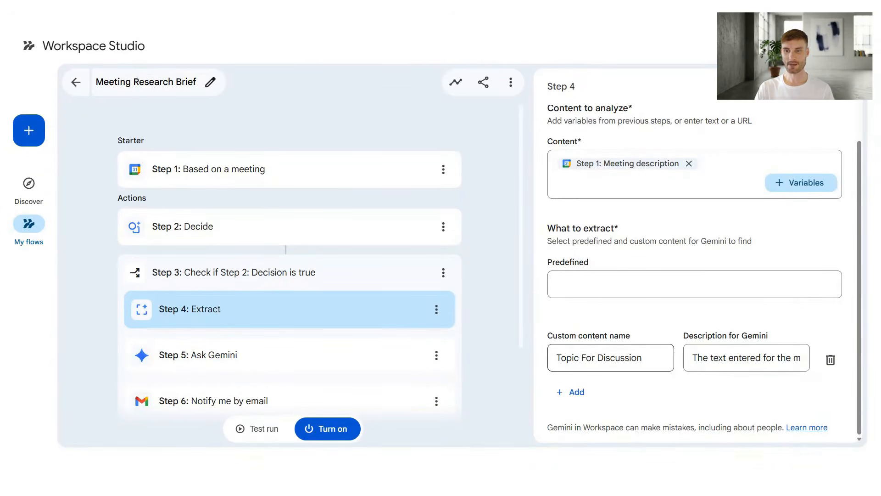
left_click_drag(709, 359, 781, 359)
left_click(781, 358)
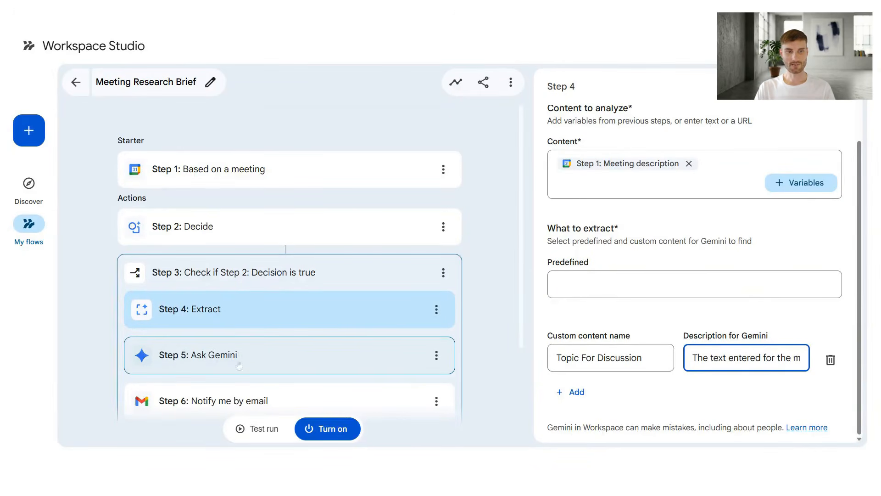
Open the Ask Gemini step and read its whole prompt through to the sources Gemini can use.
left_click(258, 357)
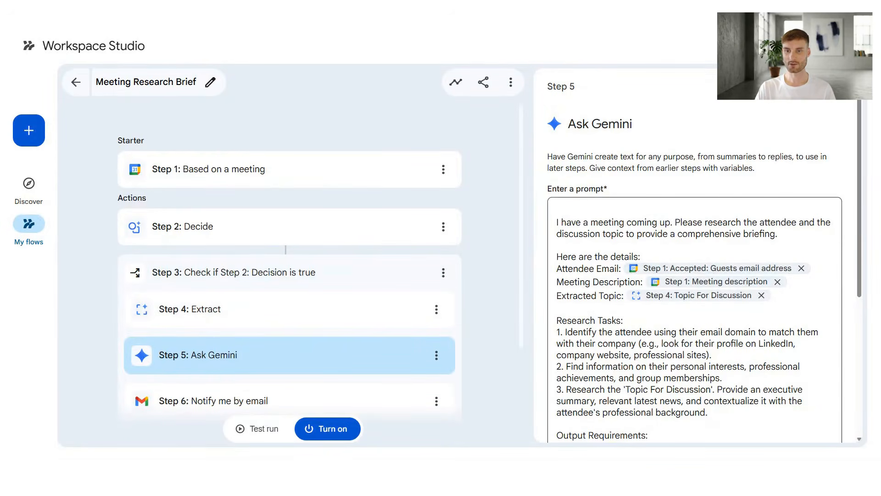
scroll(704, 276, "down", 2)
scroll(704, 276, "down", 2)
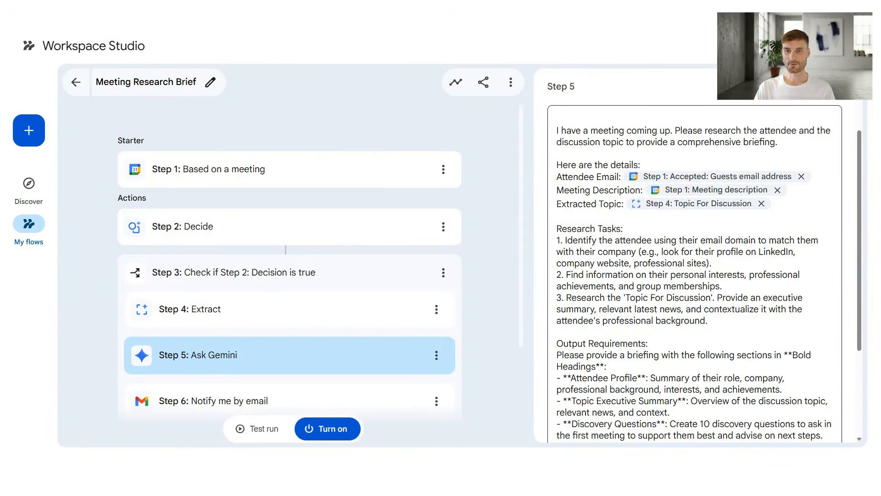
scroll(704, 275, "down", 4)
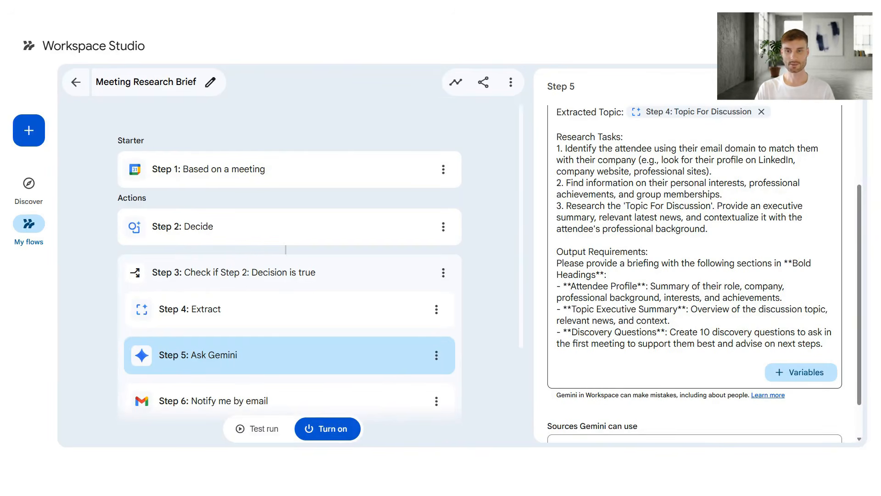
scroll(704, 274, "down", 1)
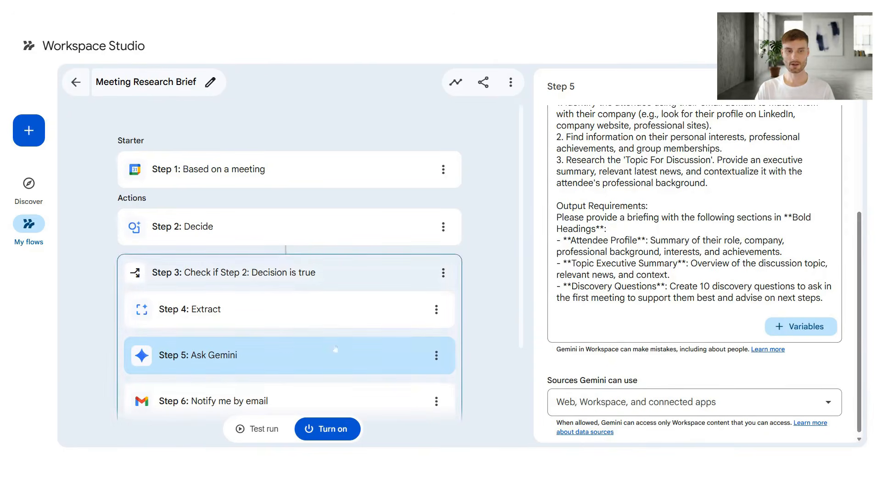
Open the Notify me by email step and review the variables used for its subject and message.
left_click(224, 401)
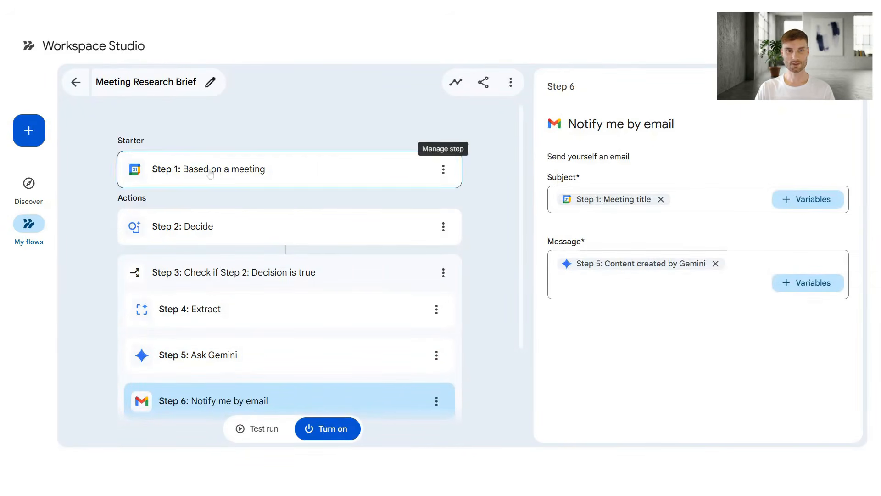
mouse_move(671, 258)
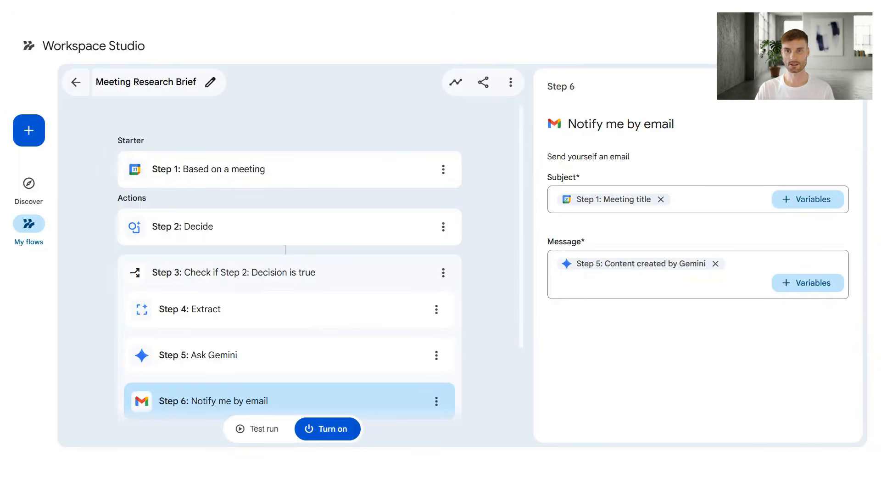
Start a test run of the flow on the preselected 30-minute meeting and follow the progress of its steps.
left_click(256, 431)
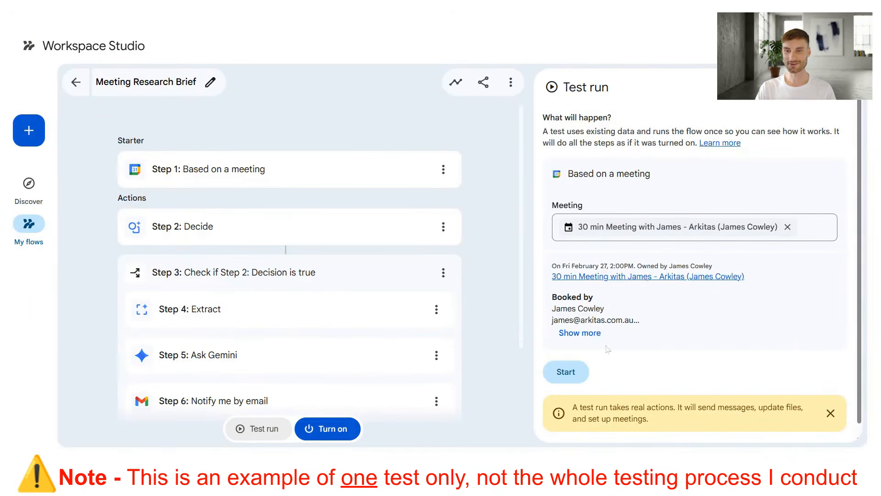
left_click(563, 372)
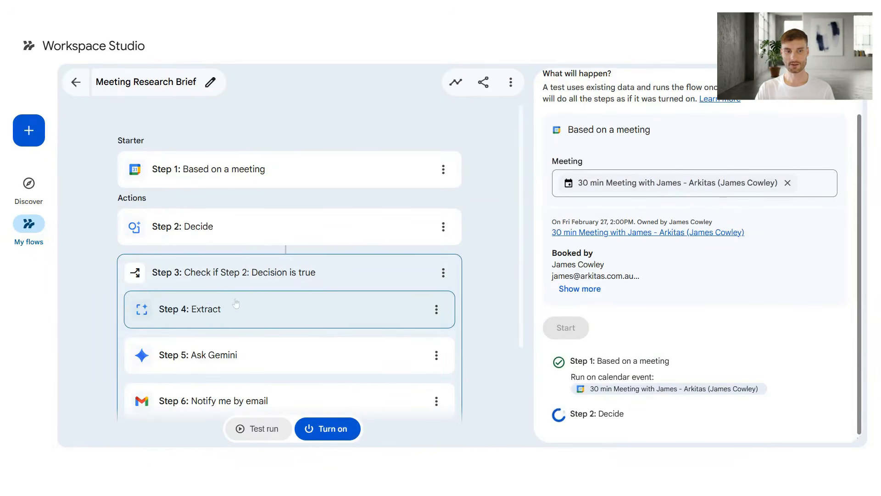
scroll(234, 307, "down", 1)
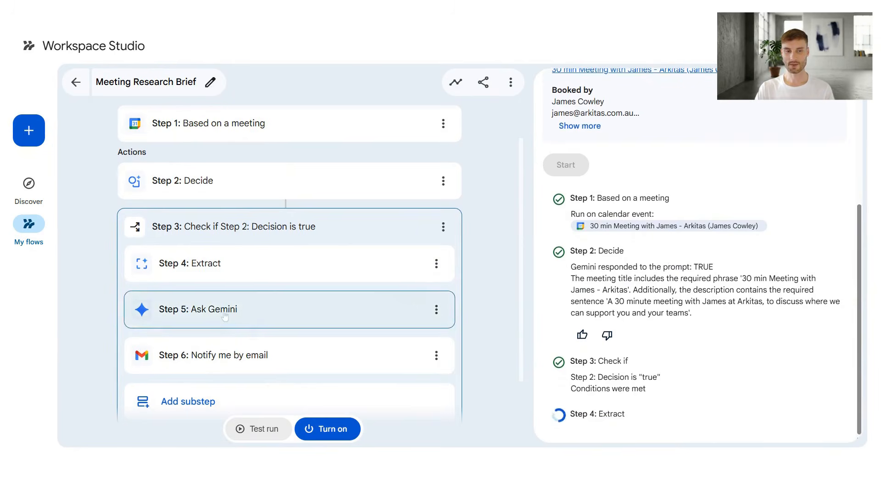
scroll(230, 316, "down", 1)
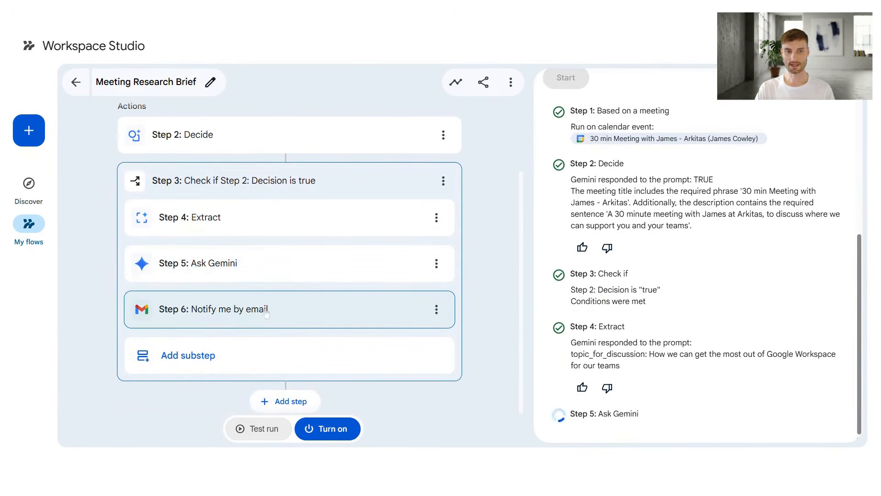